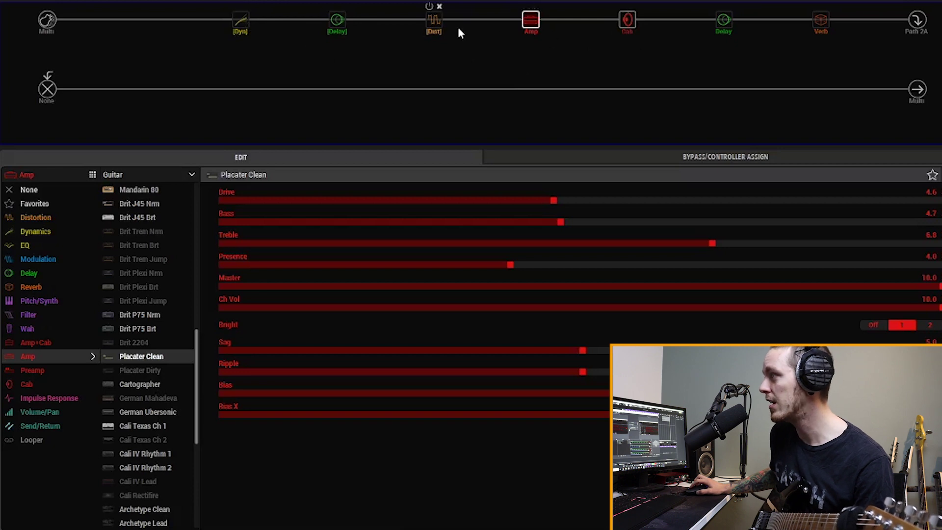
pyautogui.click(443, 22)
pyautogui.click(538, 17)
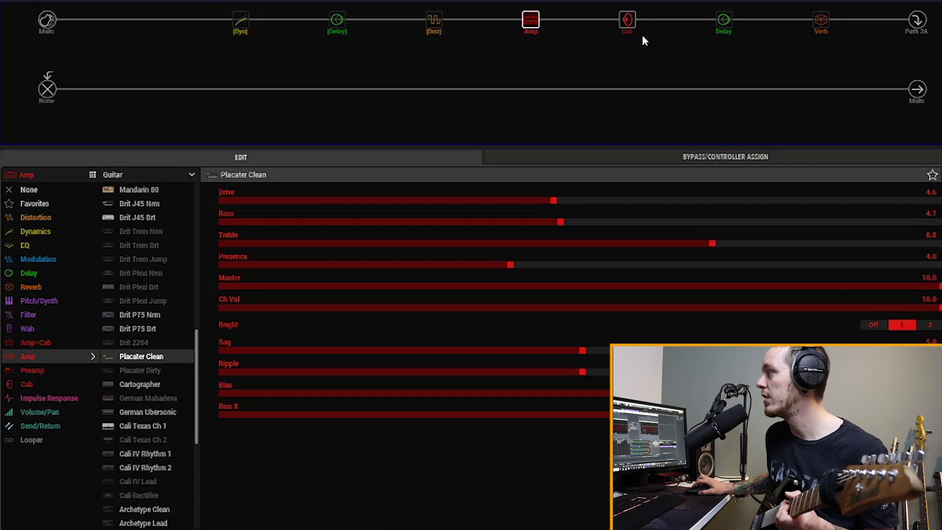
# - Compare the 2x12 Match G25 cab (57 Dynamic, 1.5", 80 Hz/8.0 kHz cuts) with the Placater Clean amp, ending on the output block
pyautogui.click(620, 19)
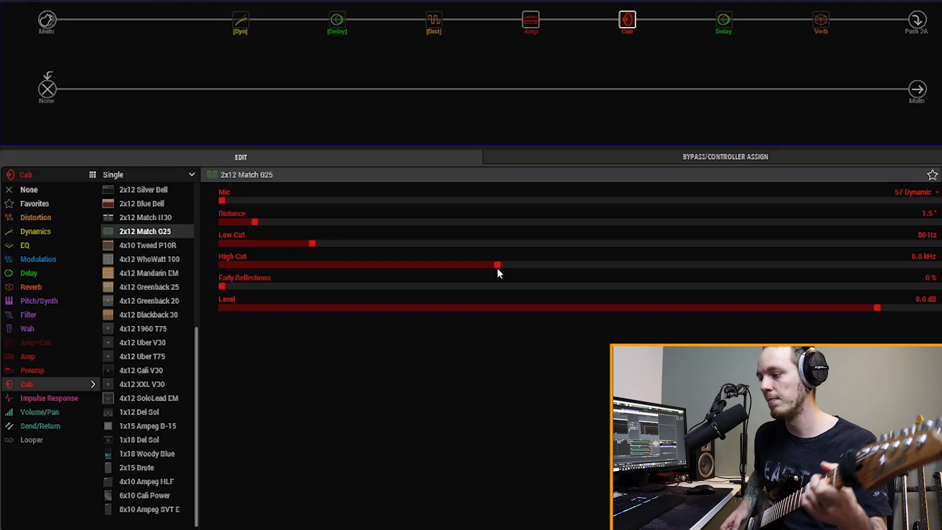
pyautogui.click(531, 19)
pyautogui.click(633, 18)
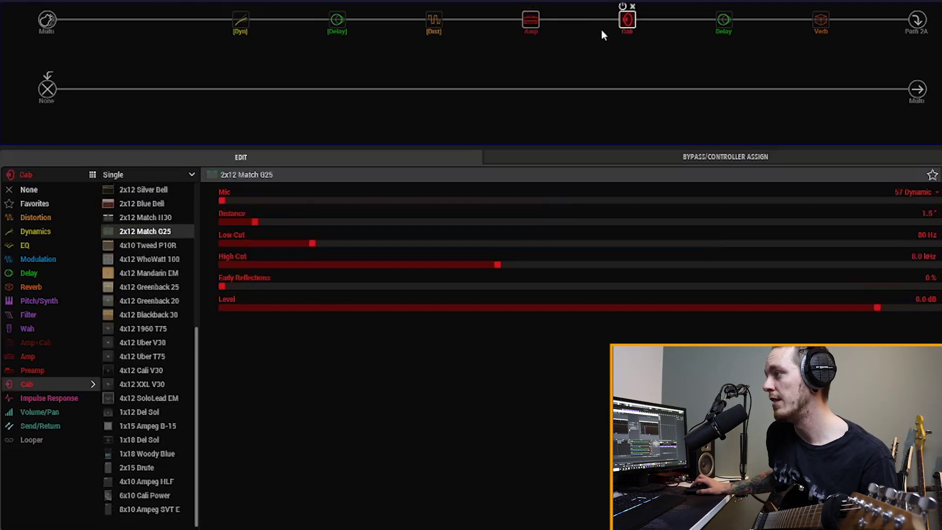
pyautogui.click(538, 26)
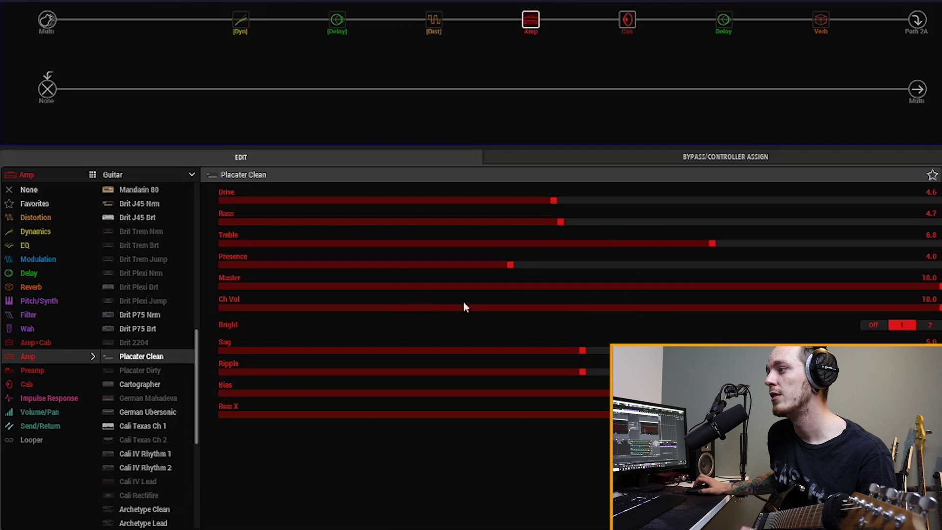
pyautogui.click(628, 23)
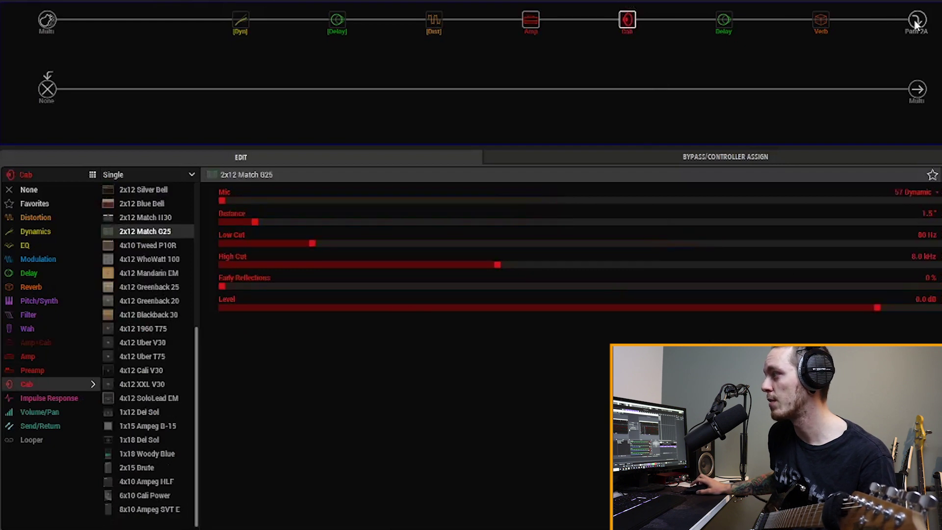
pyautogui.click(917, 19)
# - Review the Multi Output block, then the 2x12 cab and the Placater Clean amp in turn
pyautogui.click(921, 90)
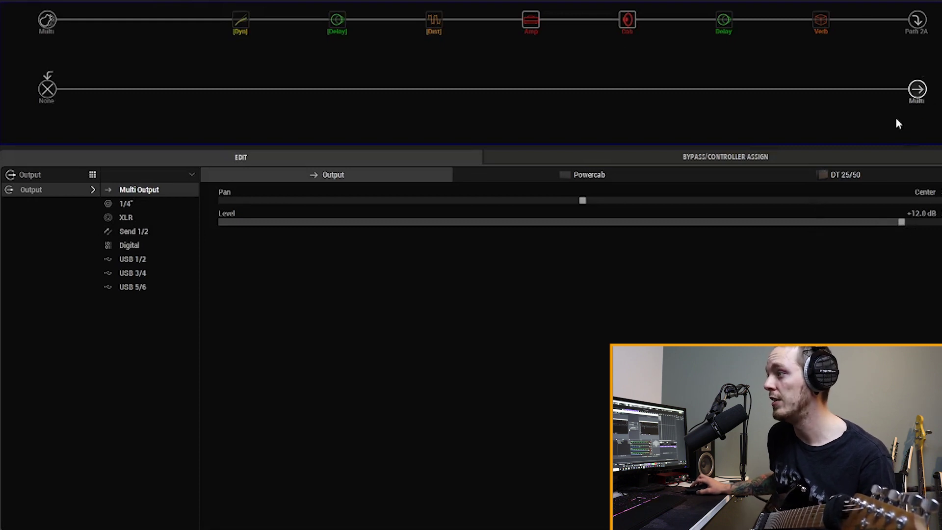
pyautogui.click(626, 22)
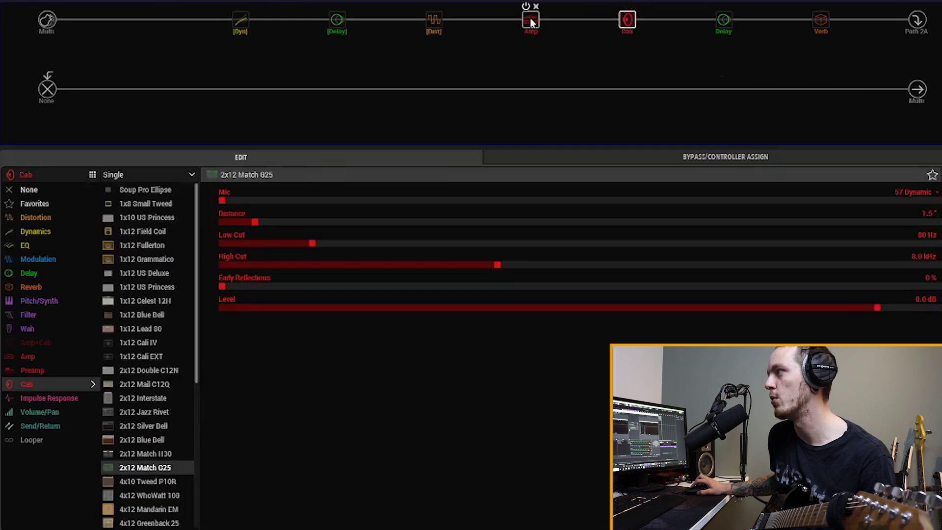
pyautogui.click(532, 23)
# - Show the Multi (Guitar, Variax) input settings: Input Gate off, Guitar In-Z 22k Ohm
pyautogui.click(47, 22)
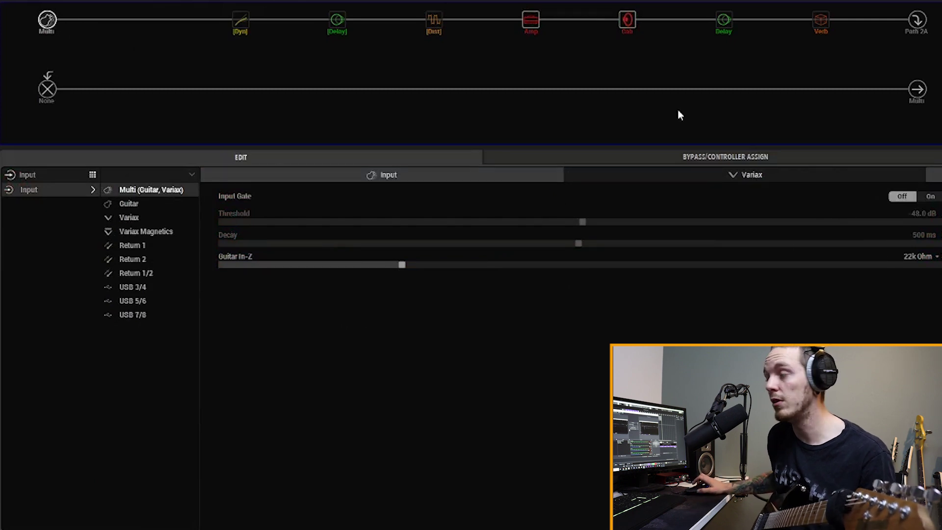
pyautogui.moveTo(430, 22)
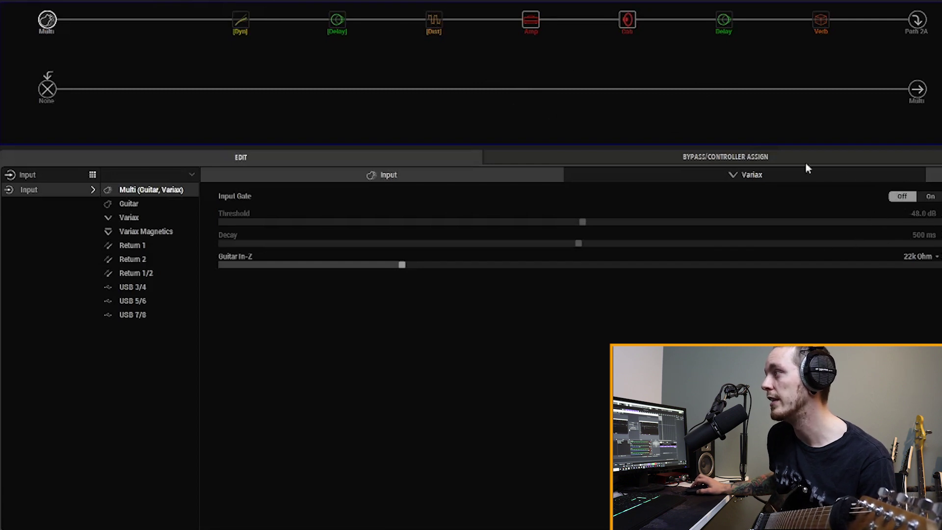
pyautogui.moveTo(534, 21)
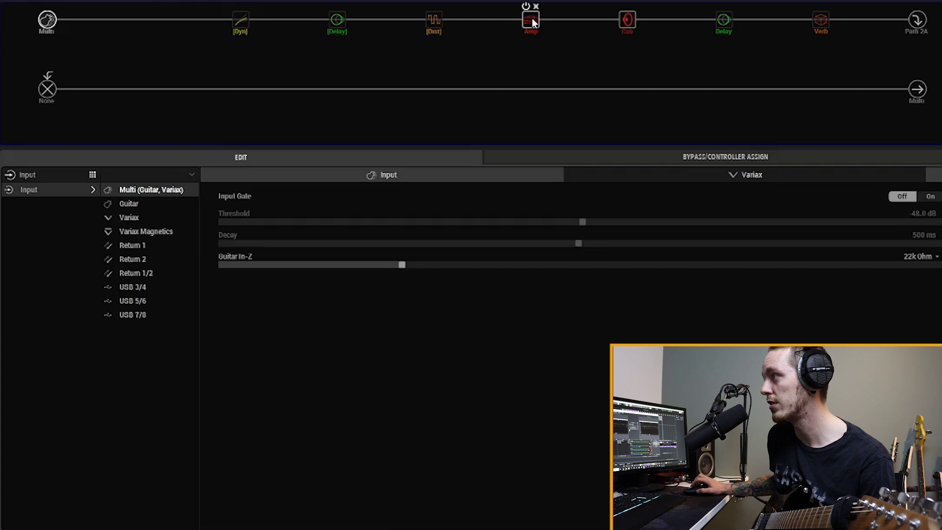
# - Show the Placater Clean amp again: Drive 4.6, Bass 4.7, Treble 6.8, Master 10.0
pyautogui.click(533, 21)
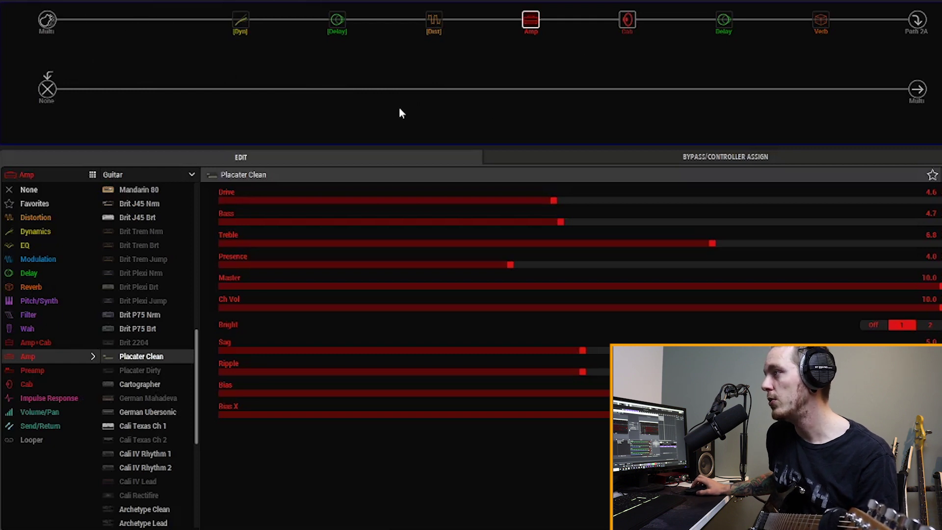
pyautogui.click(234, 22)
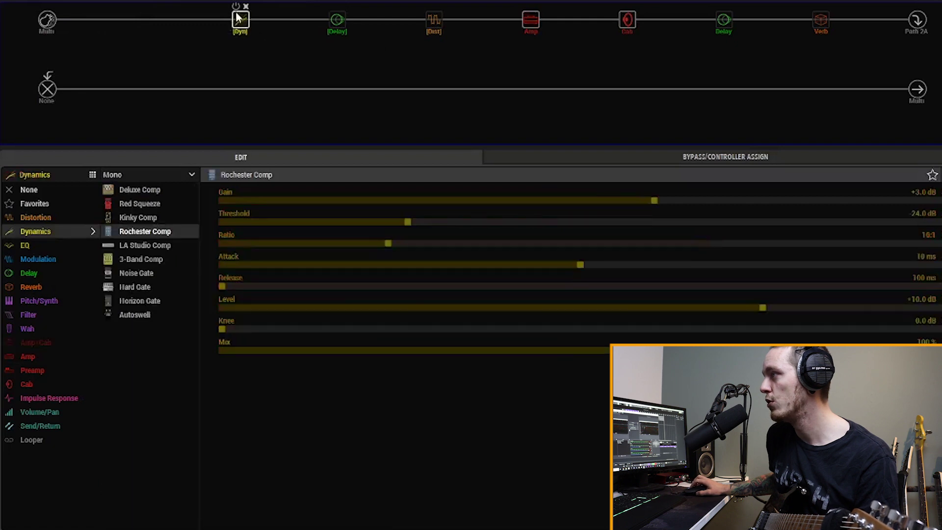
pyautogui.moveTo(229, 24)
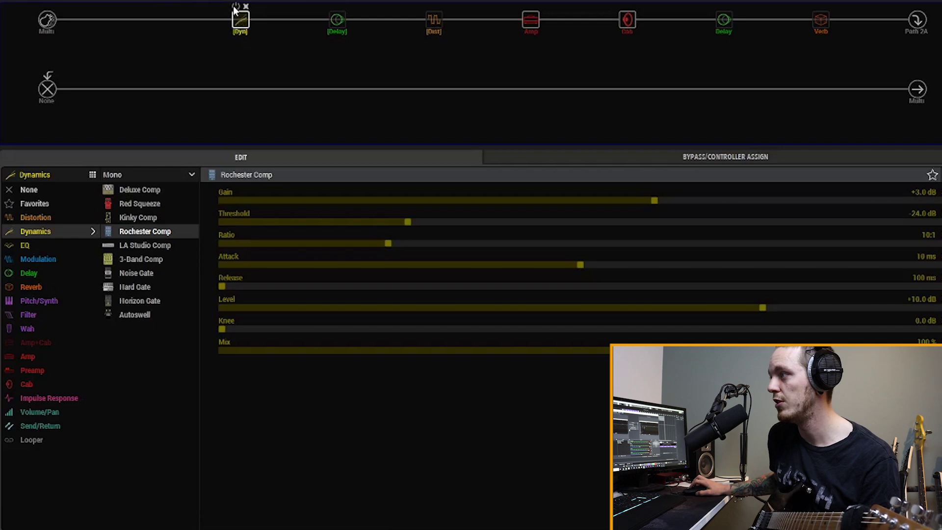
pyautogui.click(235, 6)
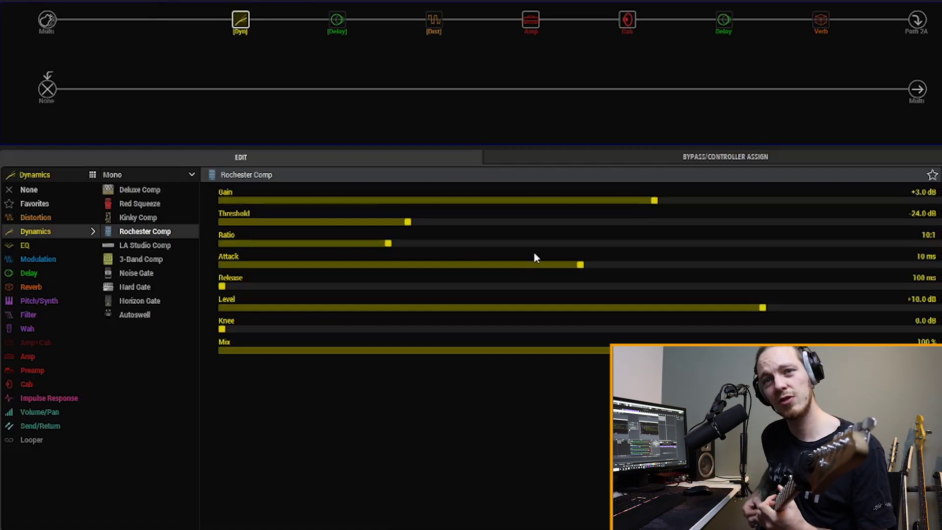
pyautogui.click(238, 7)
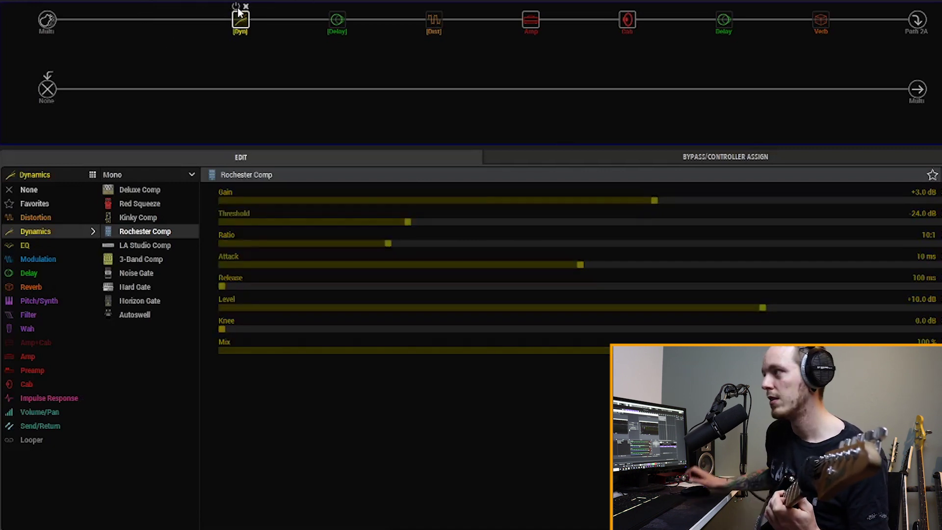
pyautogui.click(237, 8)
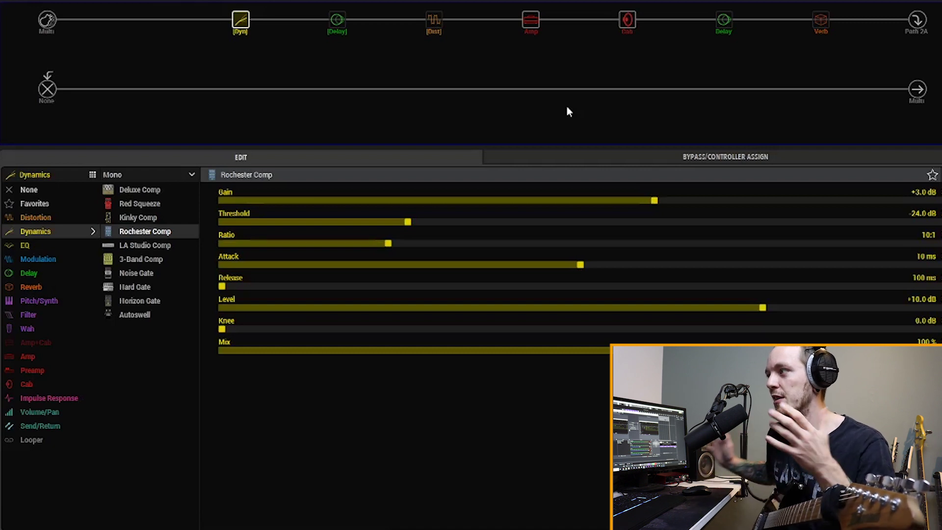
pyautogui.moveTo(509, 22)
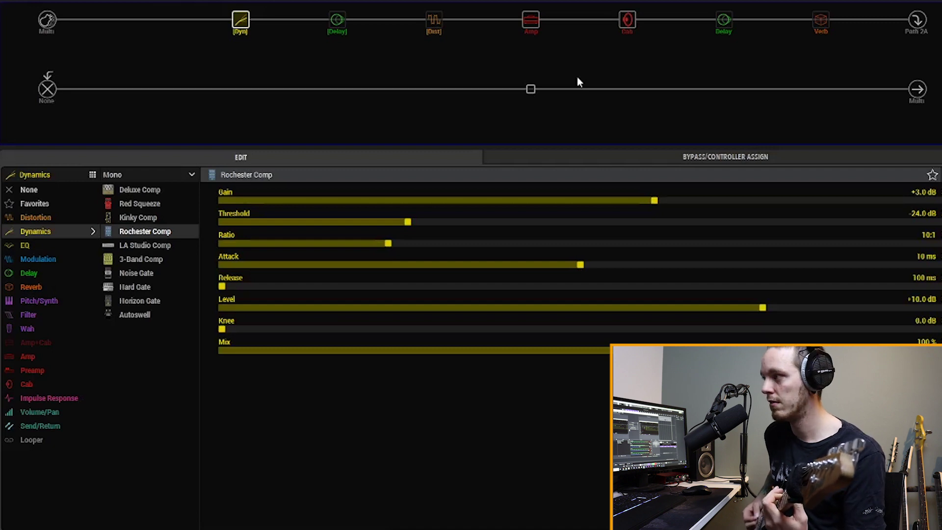
# - Enable the Minotaur drive (Gain 0.3, Tone 10.0, Level 5.5), bypassing it once to compare
pyautogui.click(430, 20)
pyautogui.click(430, 6)
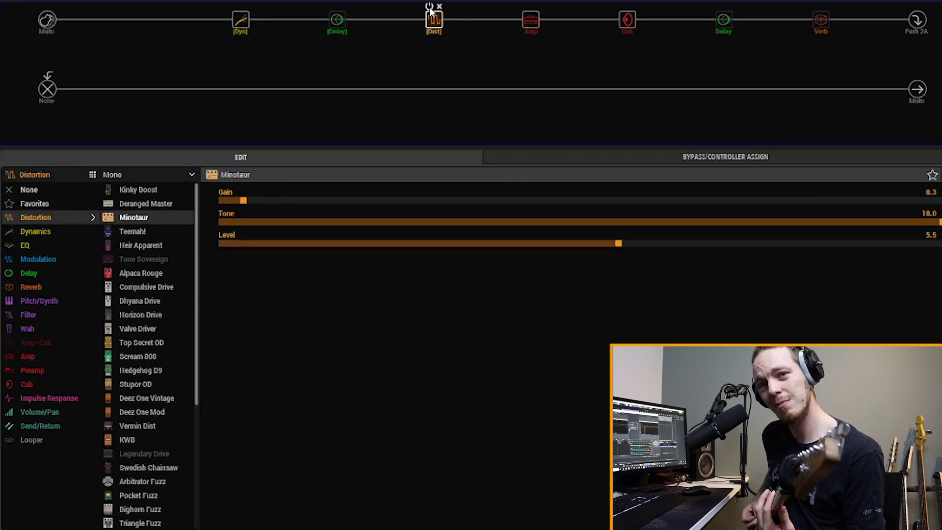
pyautogui.click(430, 7)
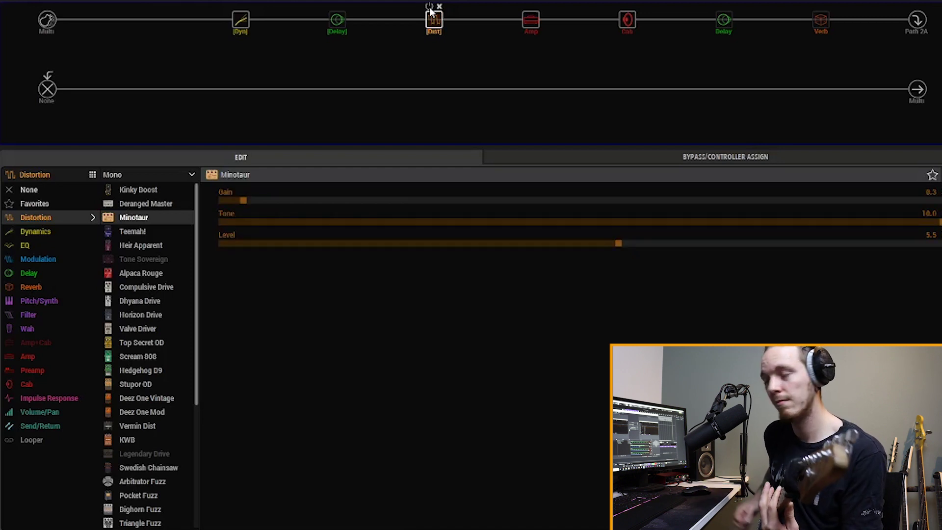
pyautogui.click(429, 7)
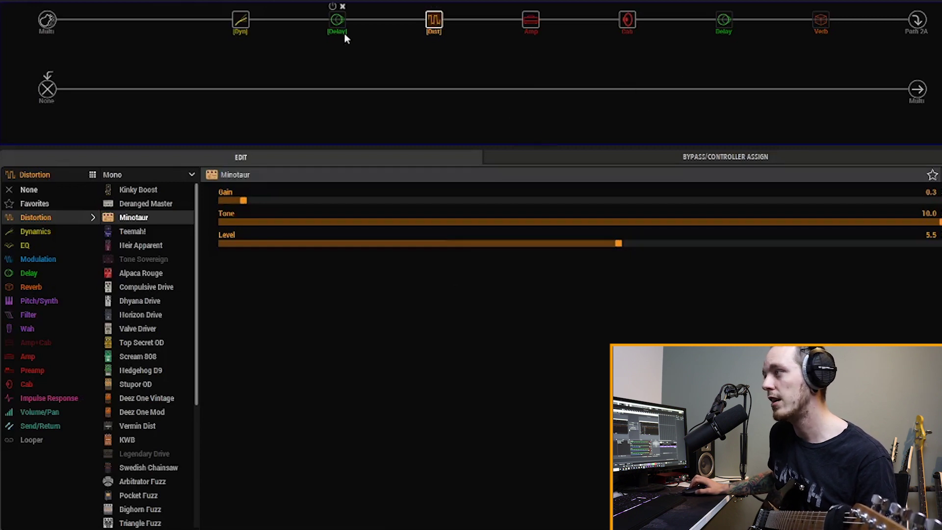
# - Show the Transistor Tape delay: Time 446 ms, Feedback 60%, Wow/Flutter 3.6, Mix 34%
pyautogui.moveTo(338, 27)
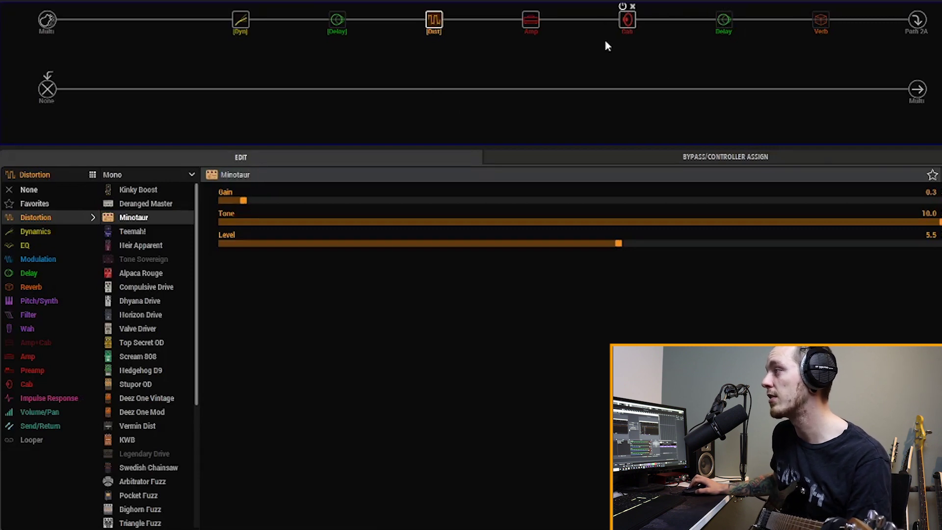
pyautogui.click(720, 22)
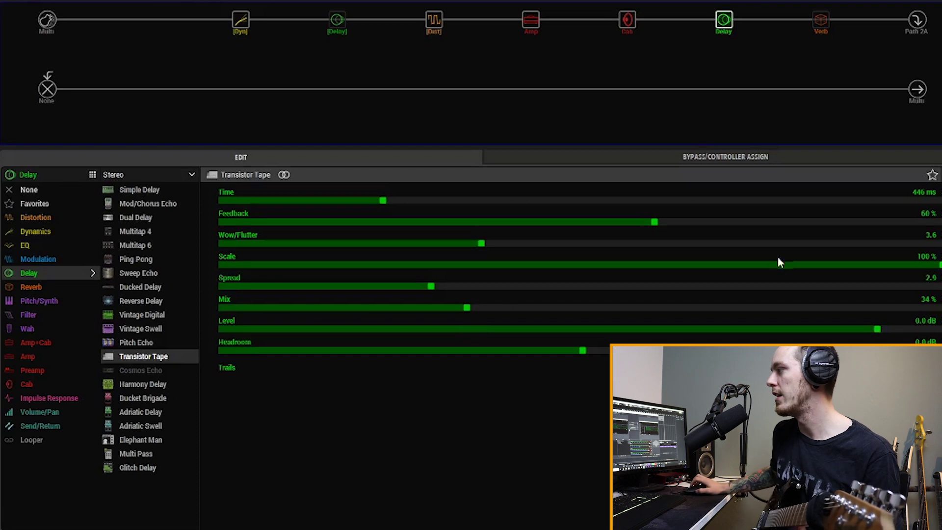
# - Toggle the Glitz reverb off and back on, then show the Adriatic Delay (446 ms, 55% feedback)
pyautogui.click(816, 18)
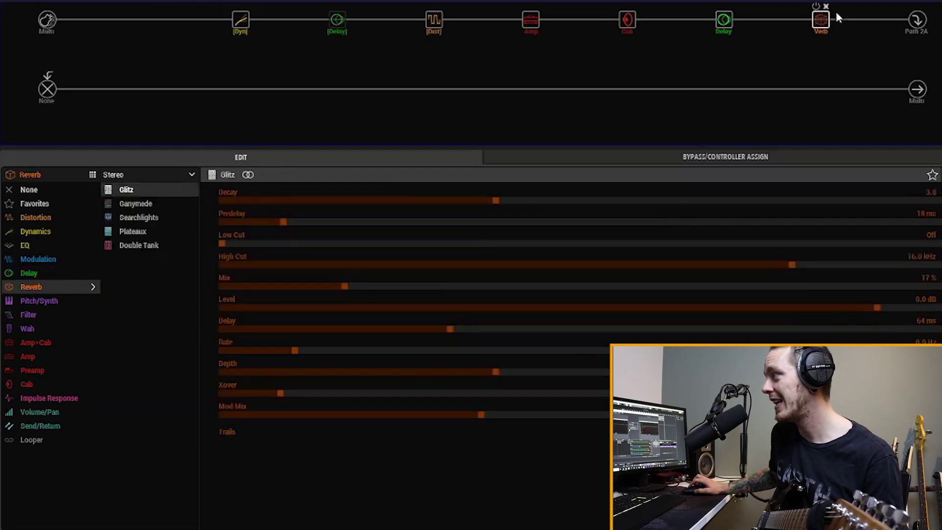
pyautogui.moveTo(816, 7)
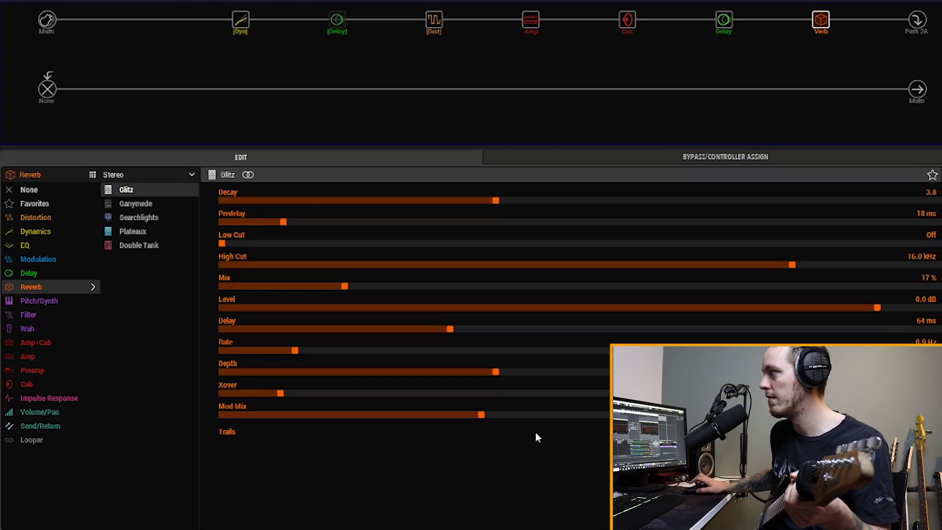
pyautogui.click(816, 6)
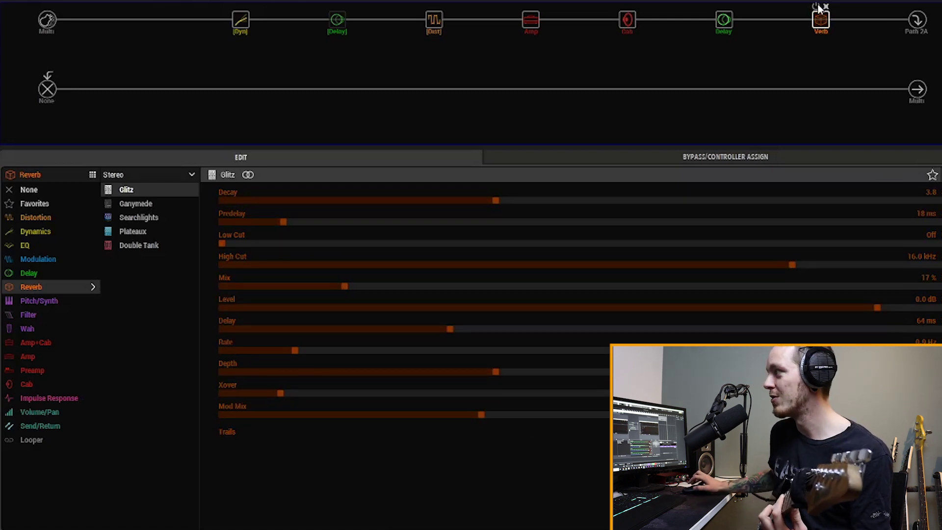
pyautogui.click(816, 6)
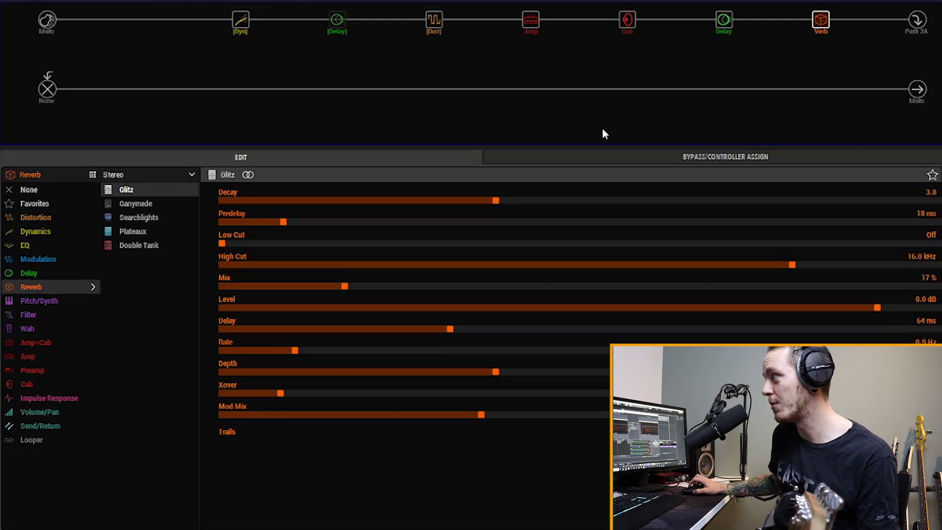
pyautogui.click(338, 21)
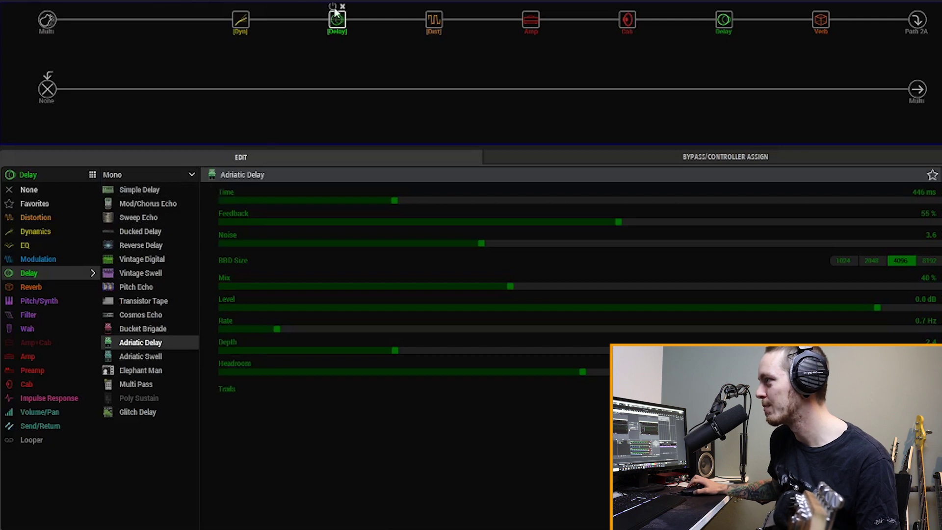
# - Re-enable the Adriatic Delay and flip between it and Transistor Tape, ending on Adriatic (BBD Size 4096)
pyautogui.click(334, 7)
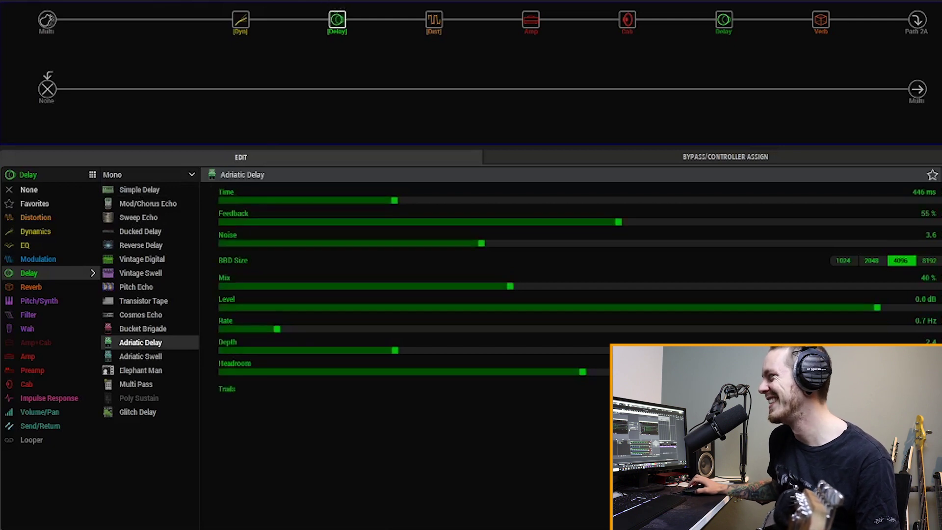
pyautogui.click(725, 25)
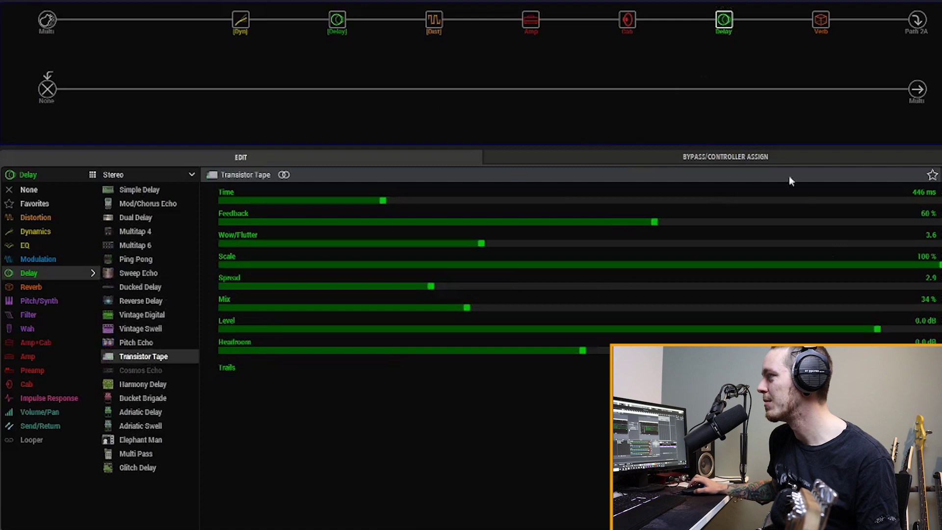
pyautogui.click(336, 21)
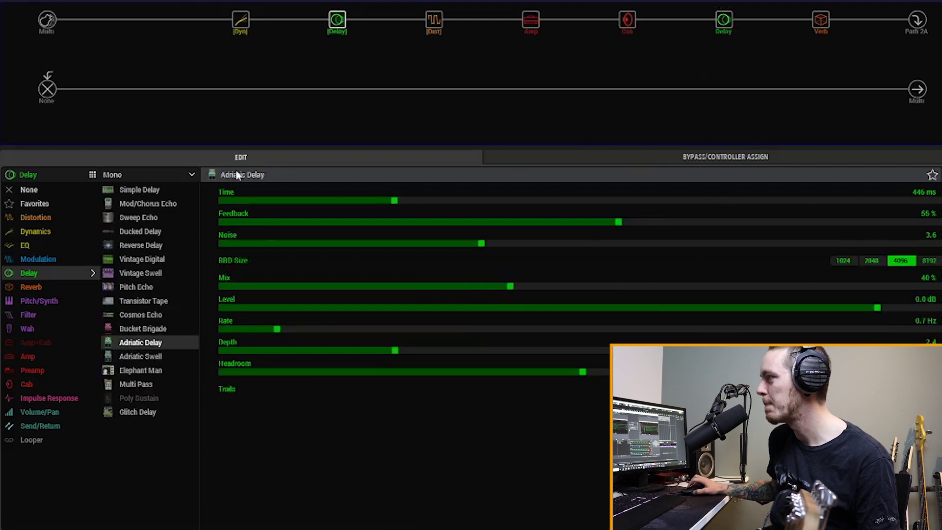
pyautogui.click(718, 24)
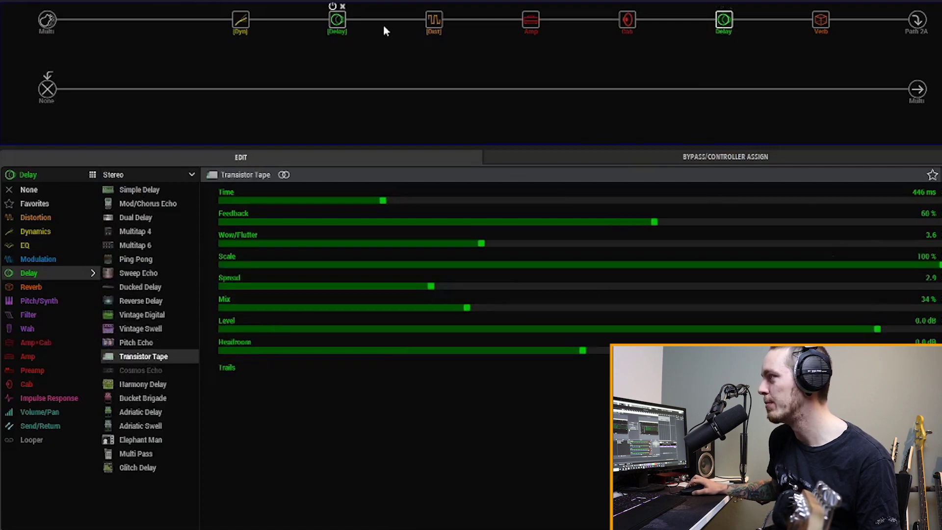
pyautogui.click(336, 20)
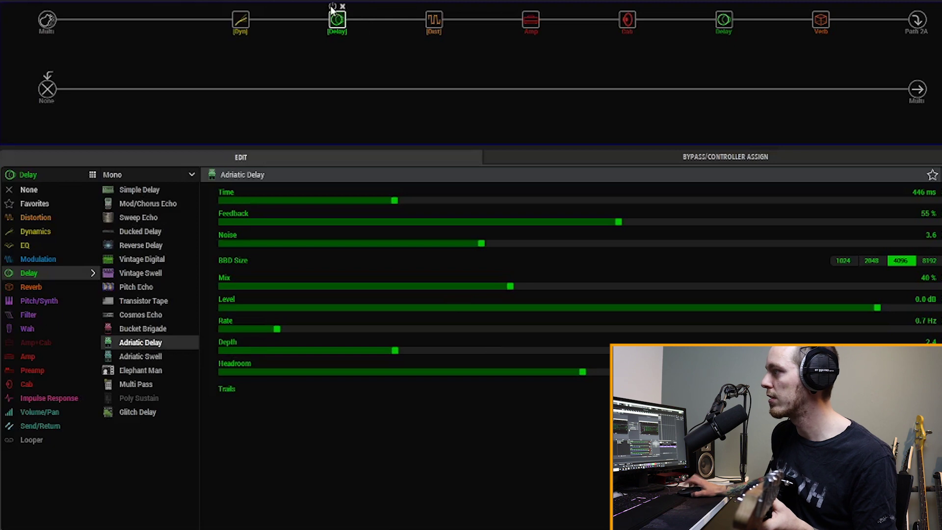
pyautogui.click(333, 7)
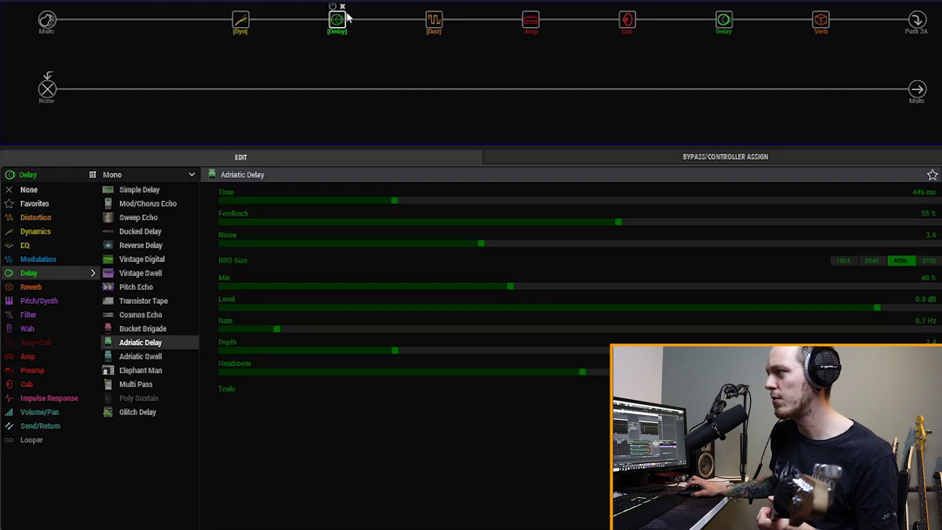
pyautogui.click(332, 6)
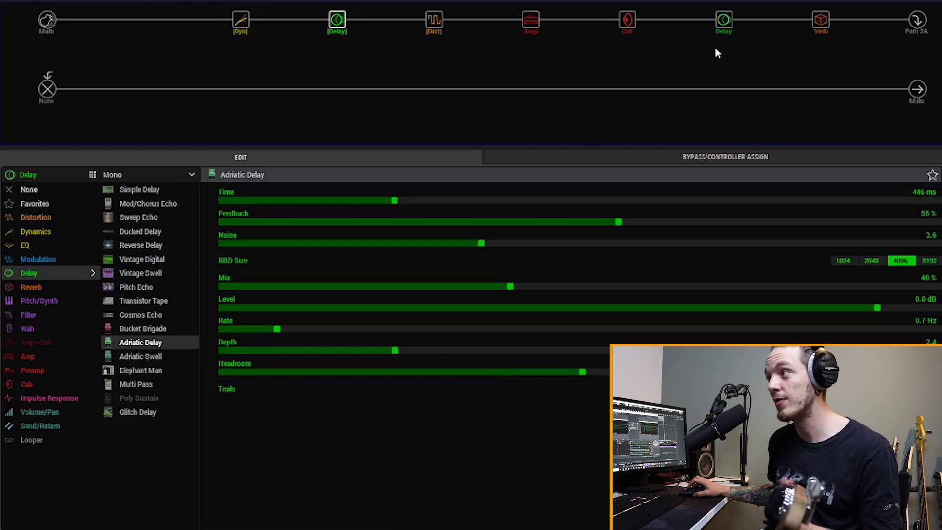
pyautogui.moveTo(736, 34)
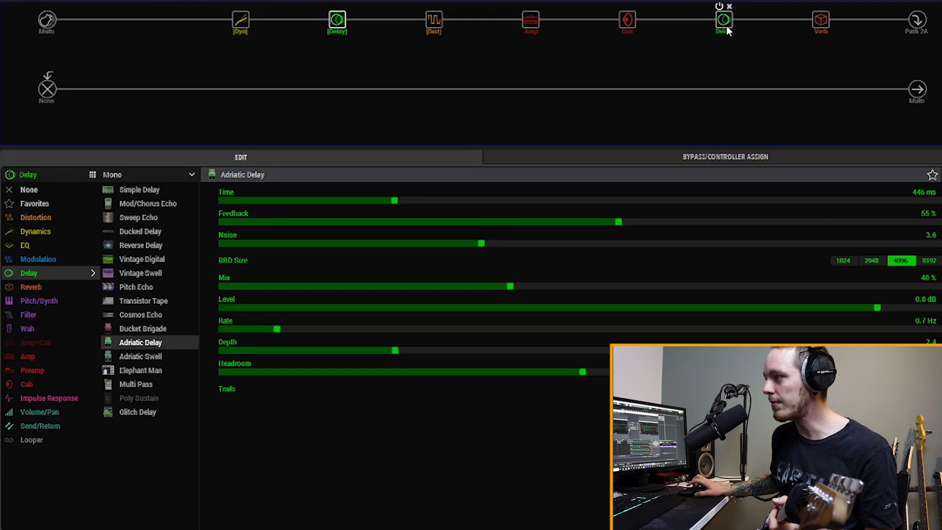
# - Flip between the two delays, settling on Transistor Tape (Feedback 60%, Scale 100%, Mix 34%)
pyautogui.click(725, 22)
pyautogui.click(337, 22)
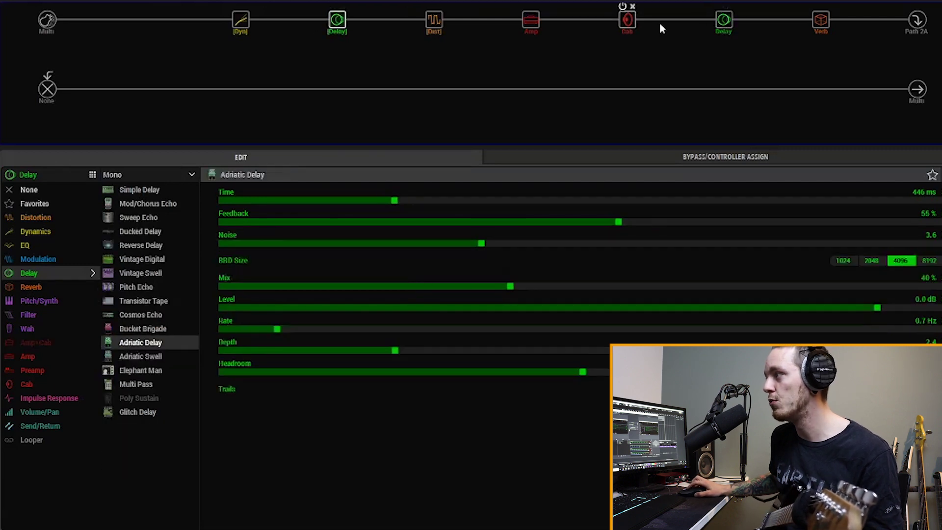
pyautogui.click(717, 28)
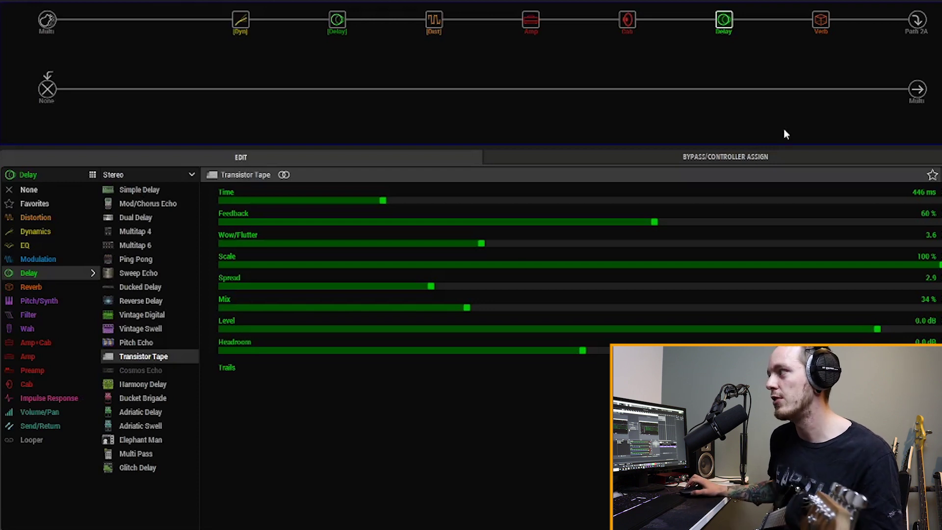
pyautogui.moveTo(345, 24)
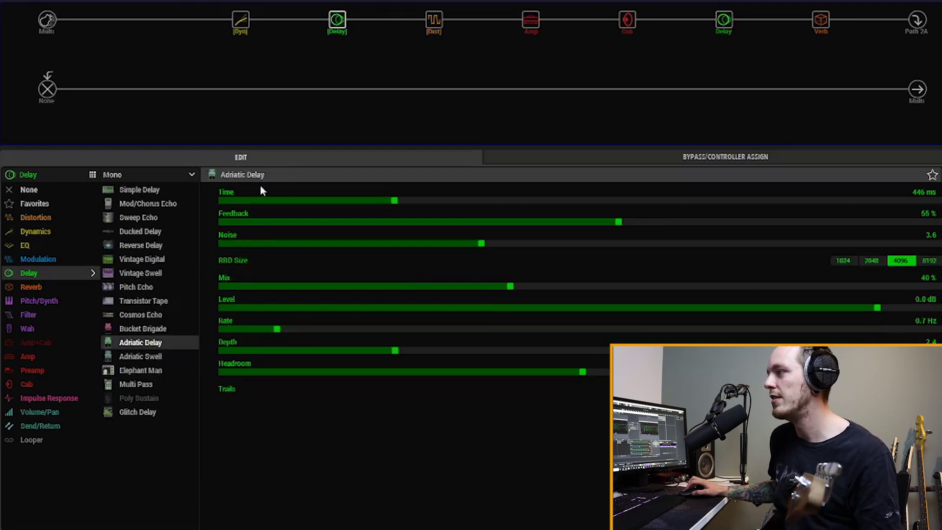
pyautogui.click(724, 20)
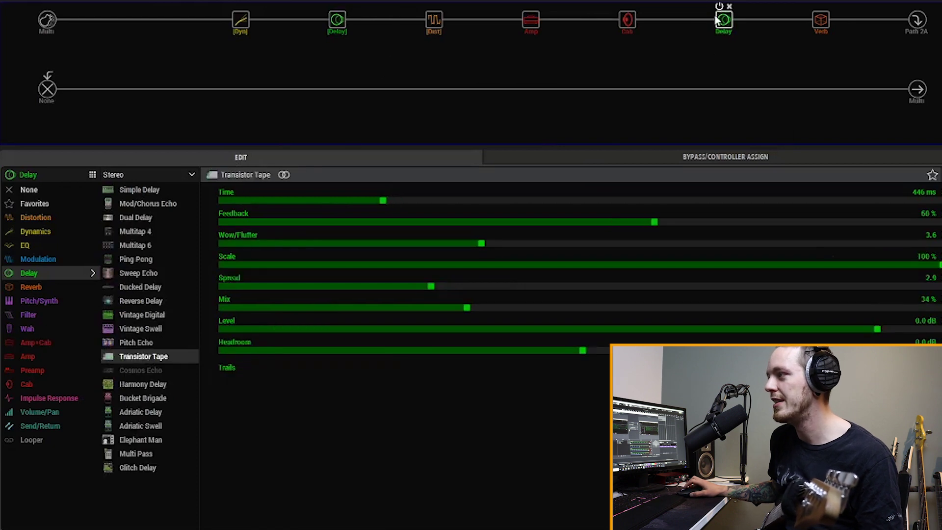